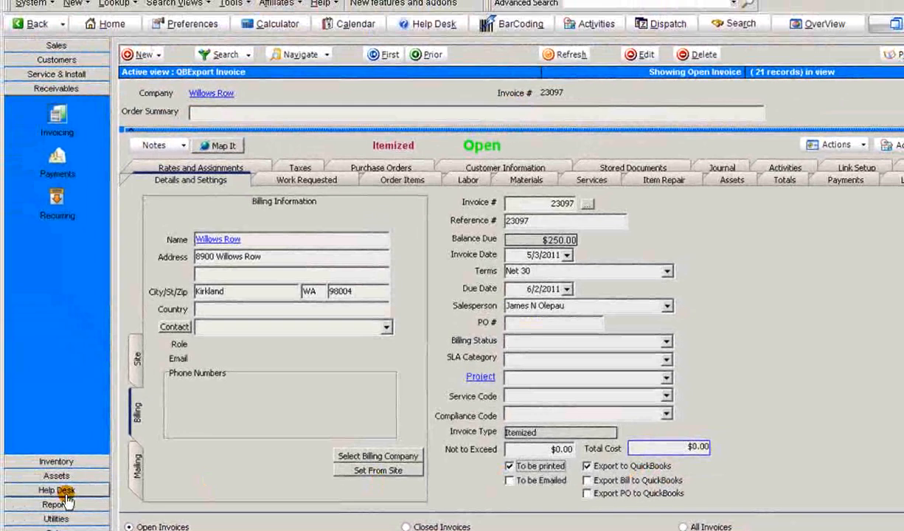
Open the company setup's order defaults to examine the default export settings for receivables and inventory
click(56, 528)
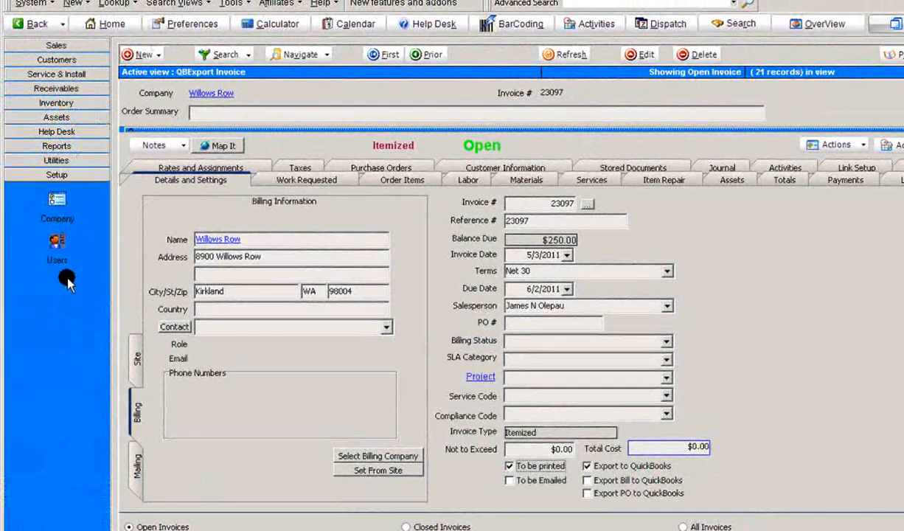
click(59, 205)
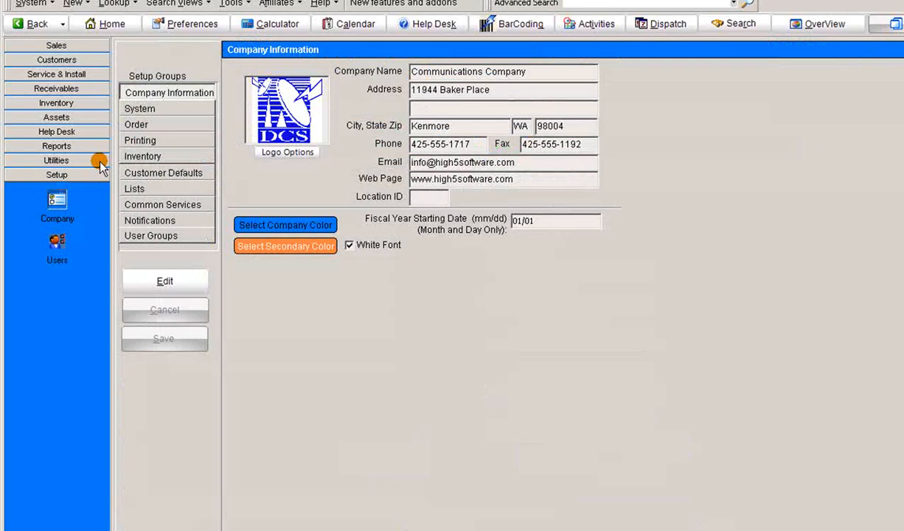
click(159, 125)
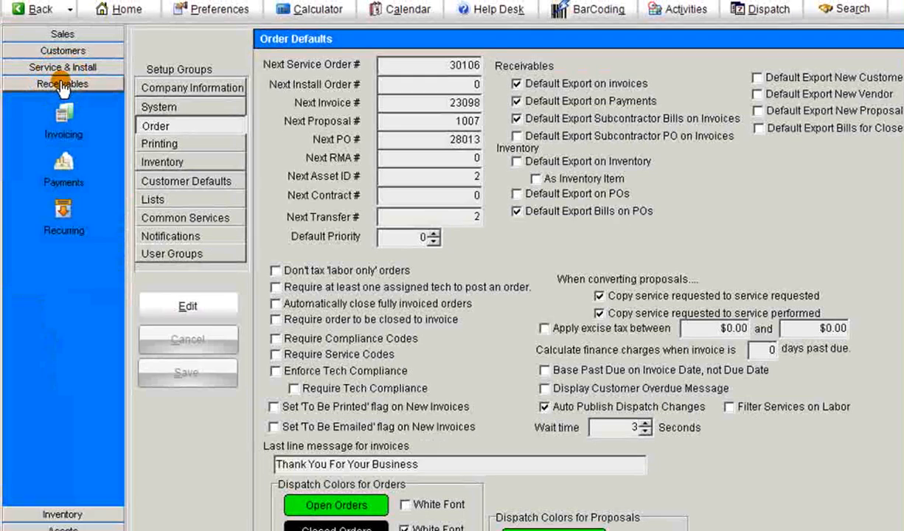
Return to the Willows Row invoice and examine its service and material order items
click(63, 112)
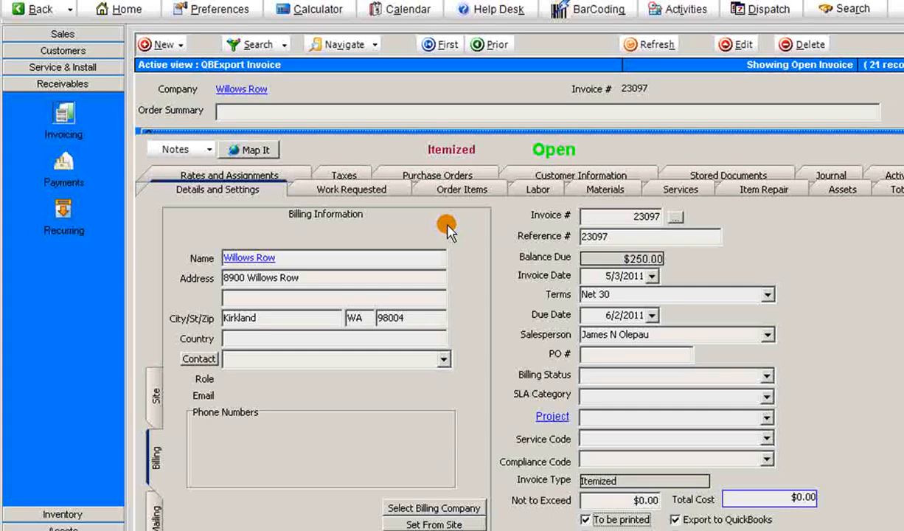
click(462, 189)
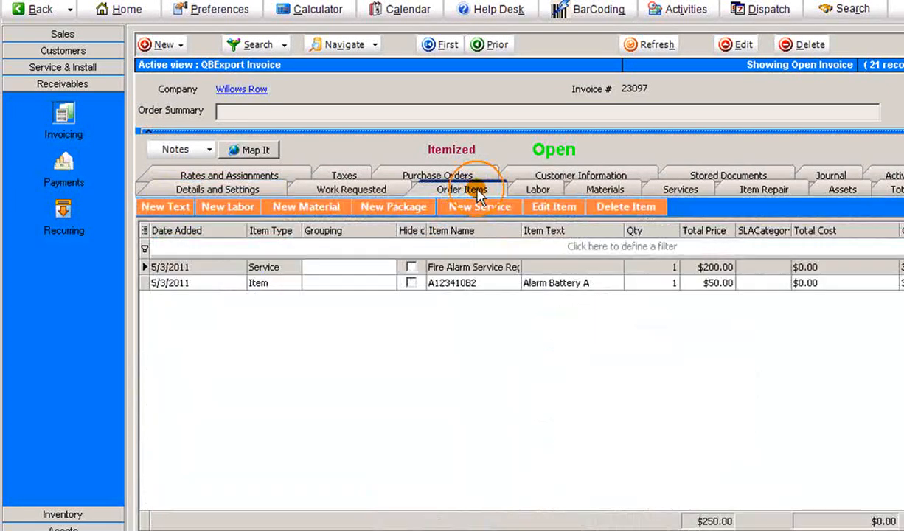
click(495, 281)
click(499, 267)
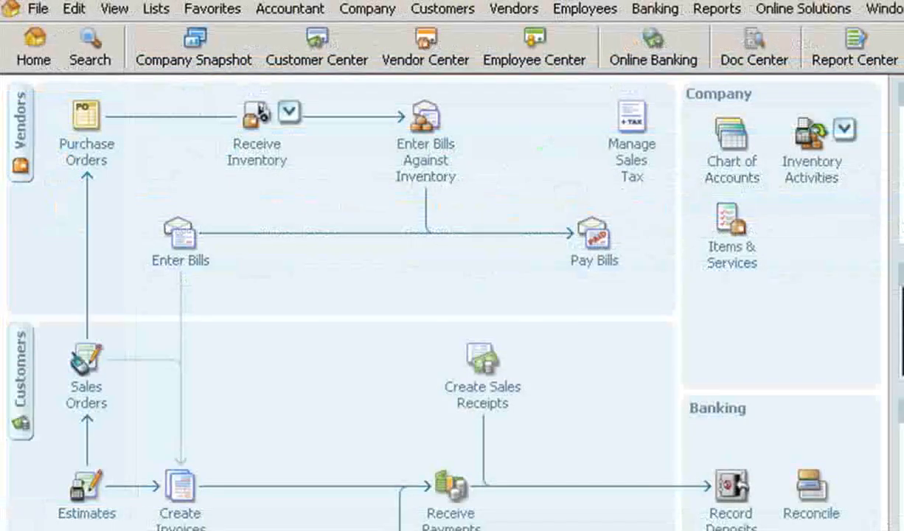
Switch to QuickBooks and check the income account of item A123410B2 in the item list
click(156, 9)
click(177, 54)
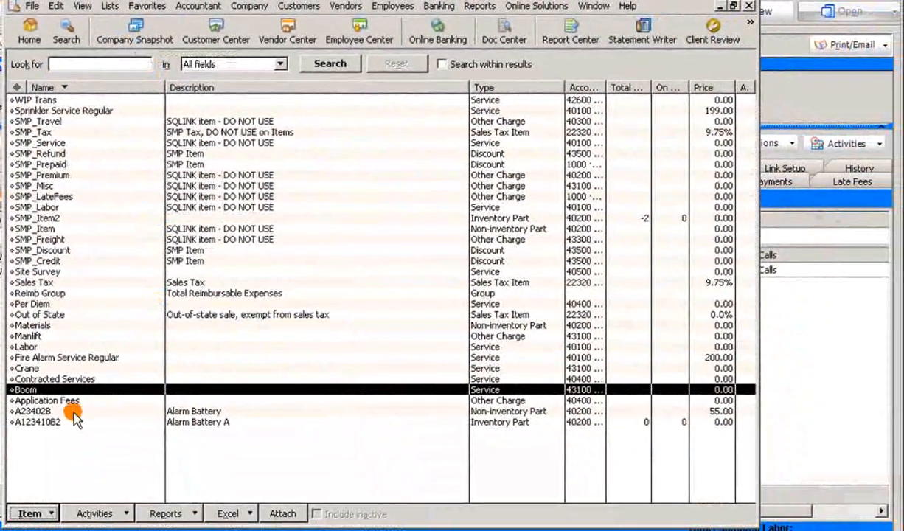
double_click(61, 422)
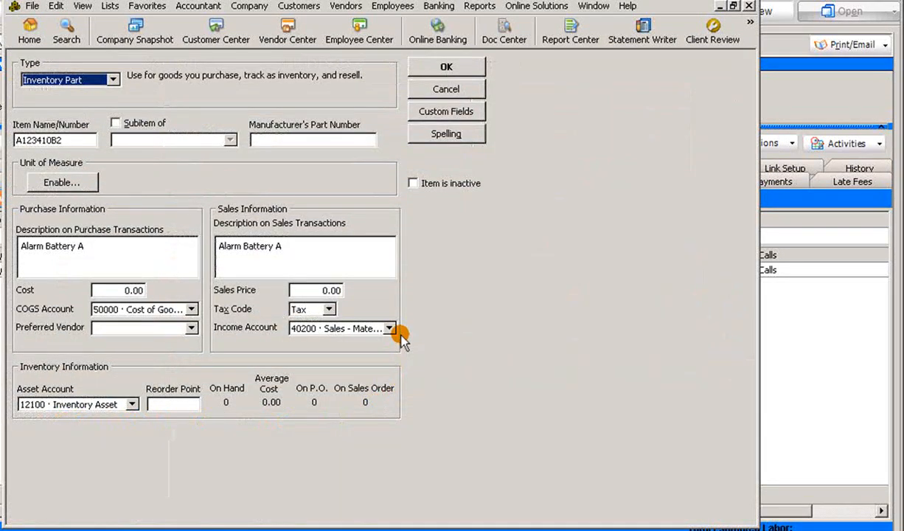
click(393, 332)
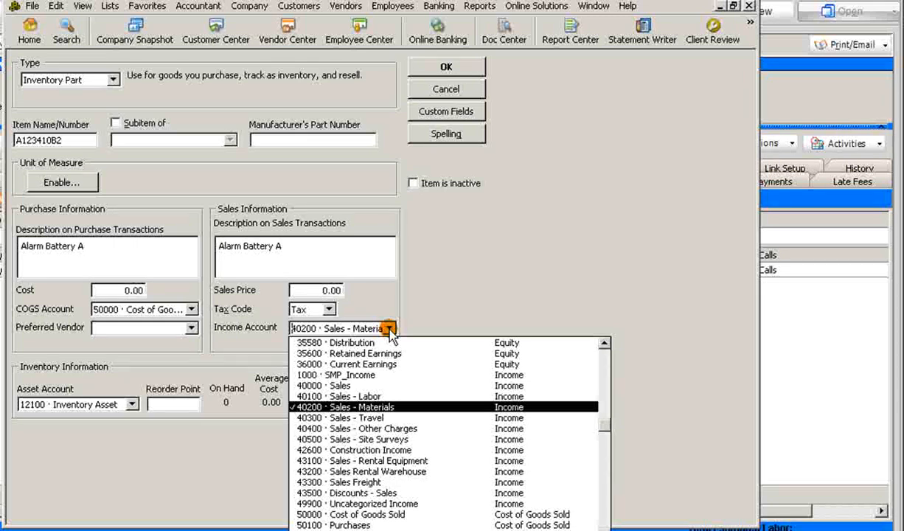
click(390, 332)
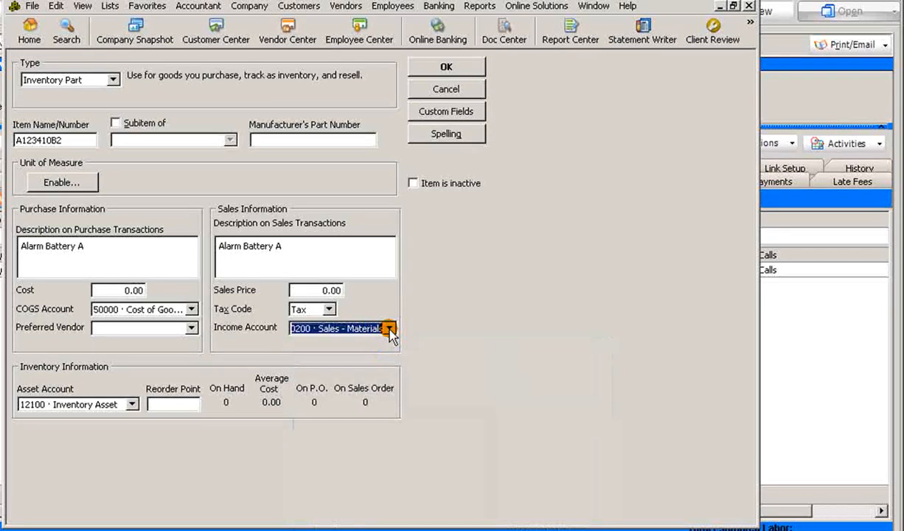
click(446, 67)
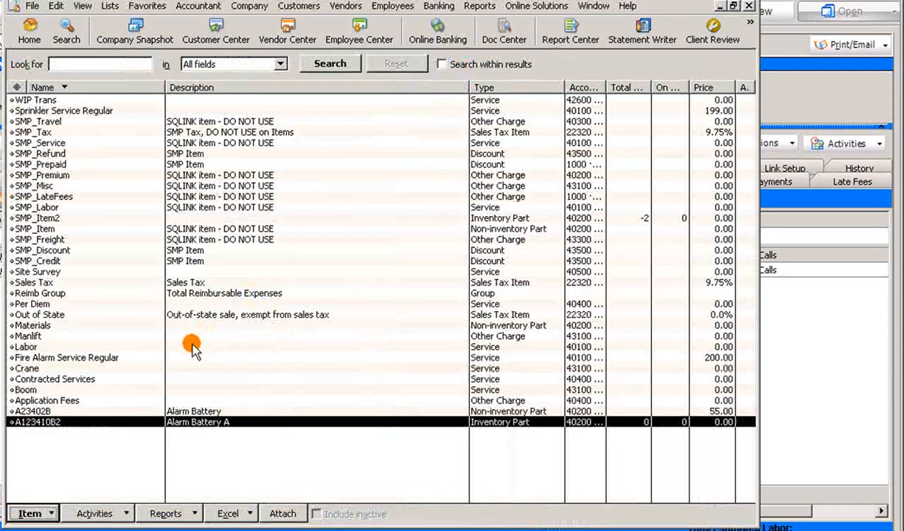
Open the Fire Alarm Service Regular item and check which income account it uses
click(109, 357)
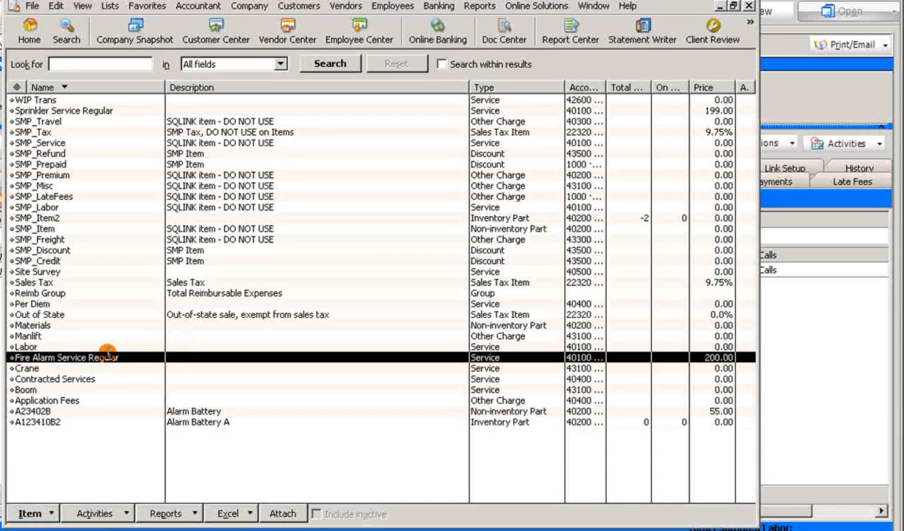
double_click(107, 356)
click(391, 349)
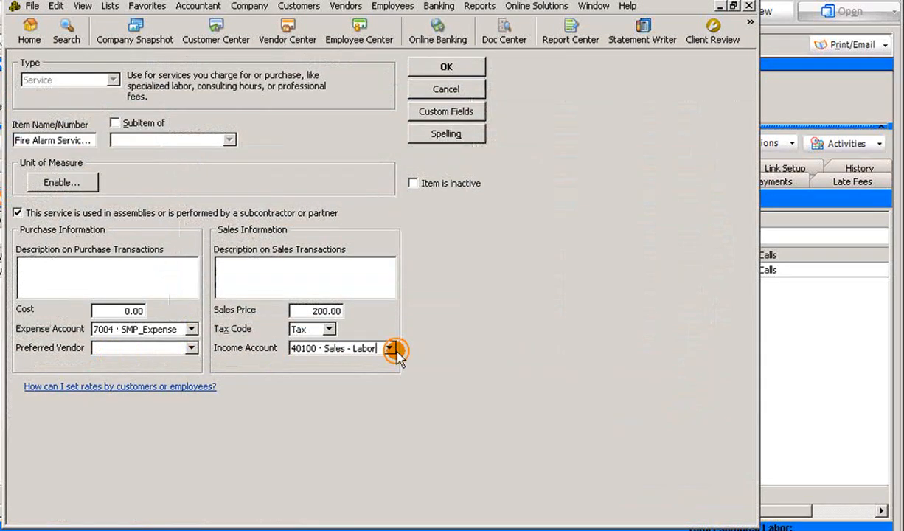
click(391, 349)
click(391, 349)
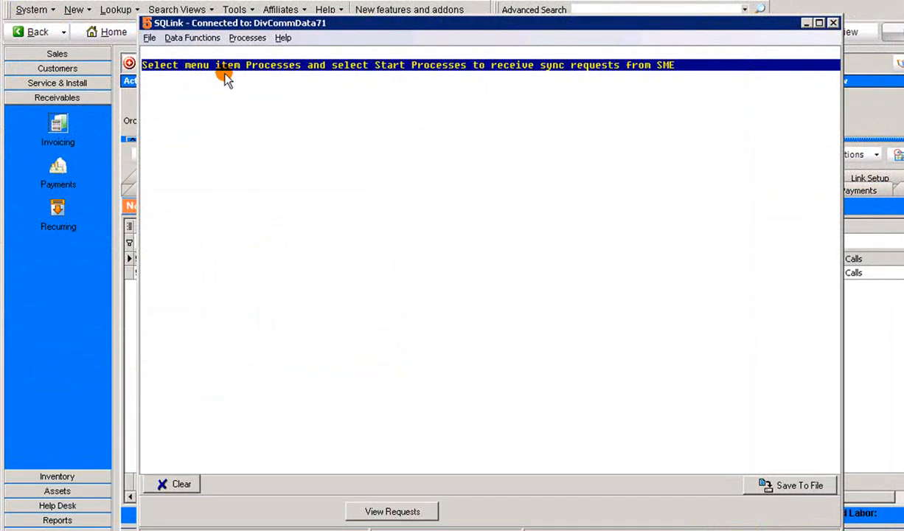
Export the new invoices to QuickBooks with SQLink
click(195, 38)
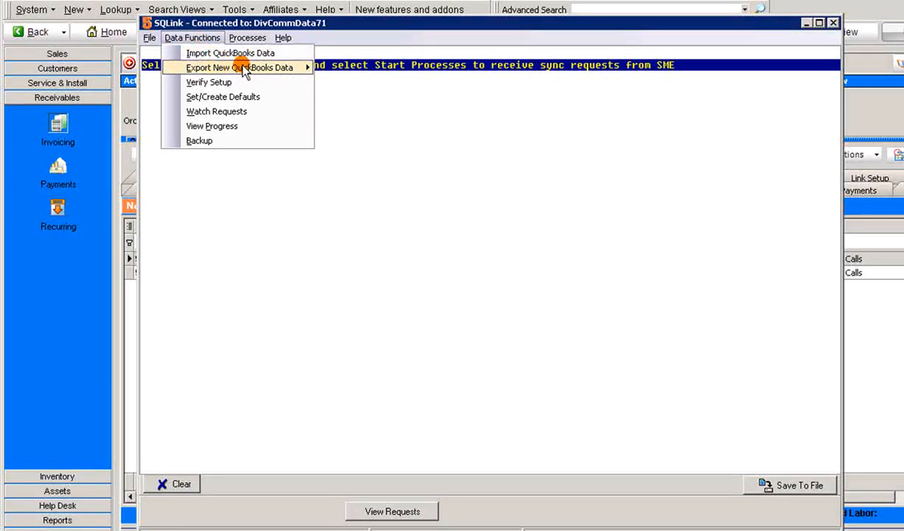
mouse_move(310, 69)
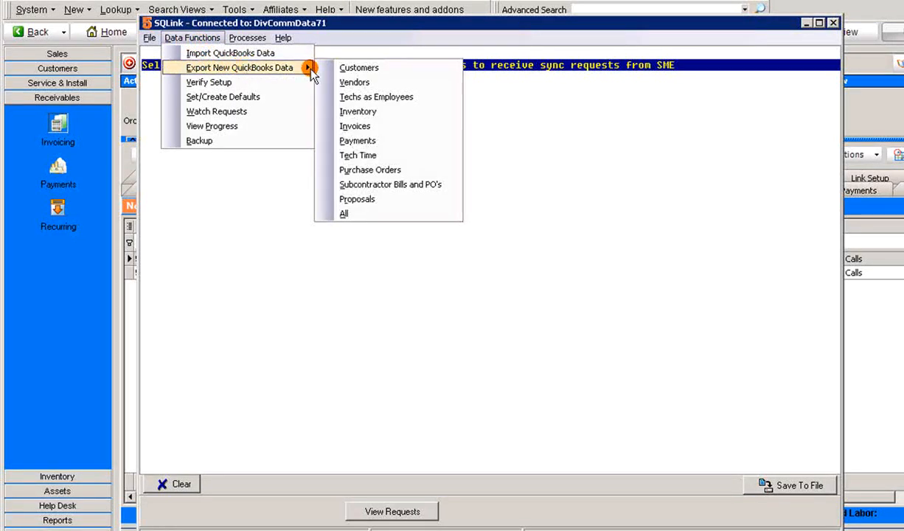
click(399, 130)
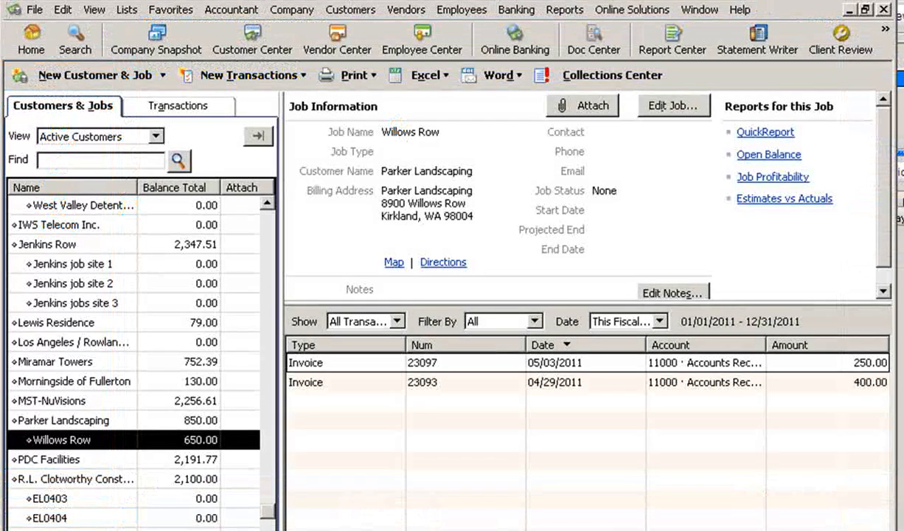
Open the exported Willows Row invoice in QuickBooks and examine its item lines
click(491, 361)
double_click(491, 361)
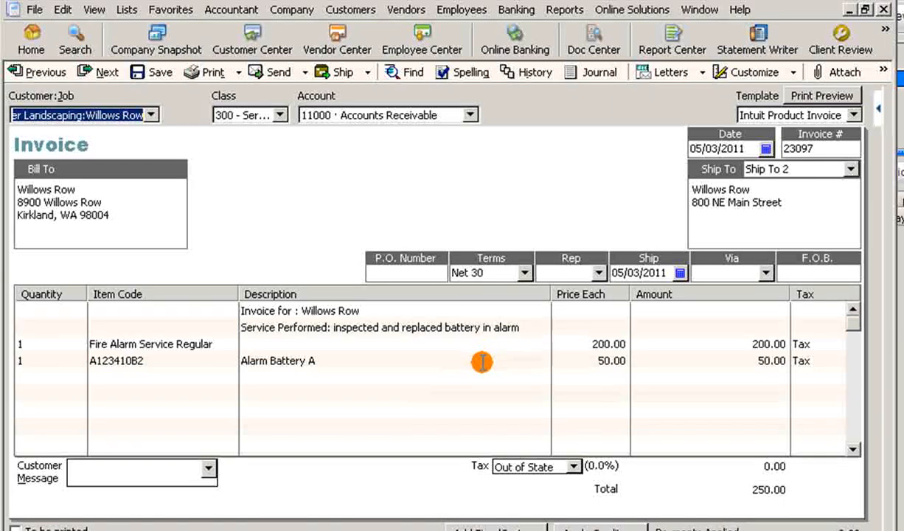
click(161, 361)
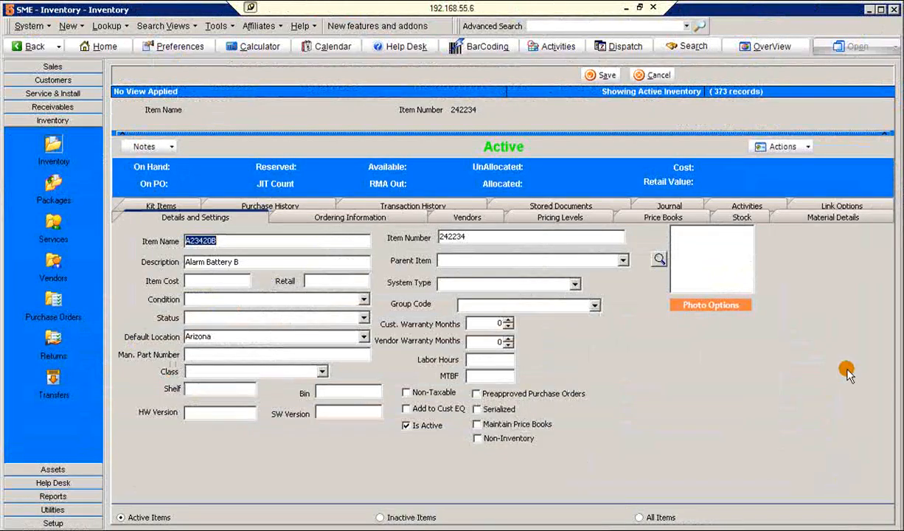
Switch to SME and set the Alarm Battery B inventory item's income account to Sales - Materials, then open the Cost of Goods Account choices
click(847, 207)
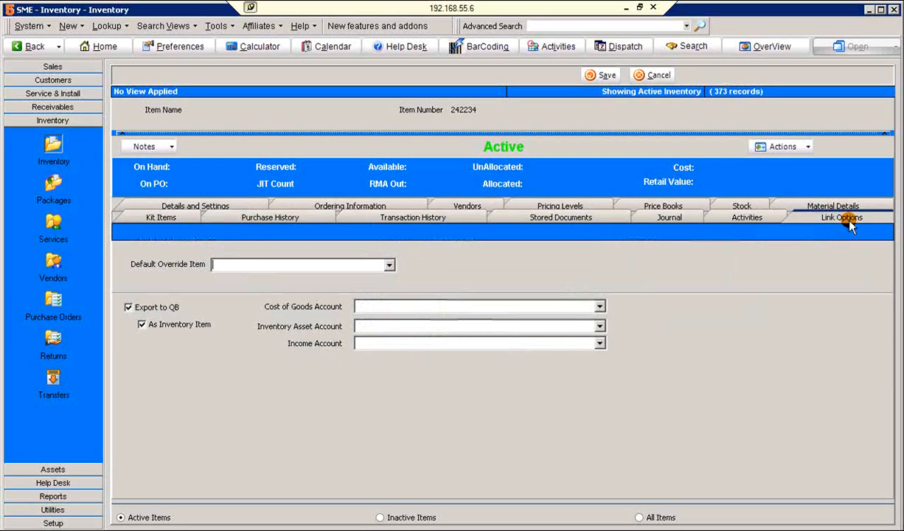
click(600, 344)
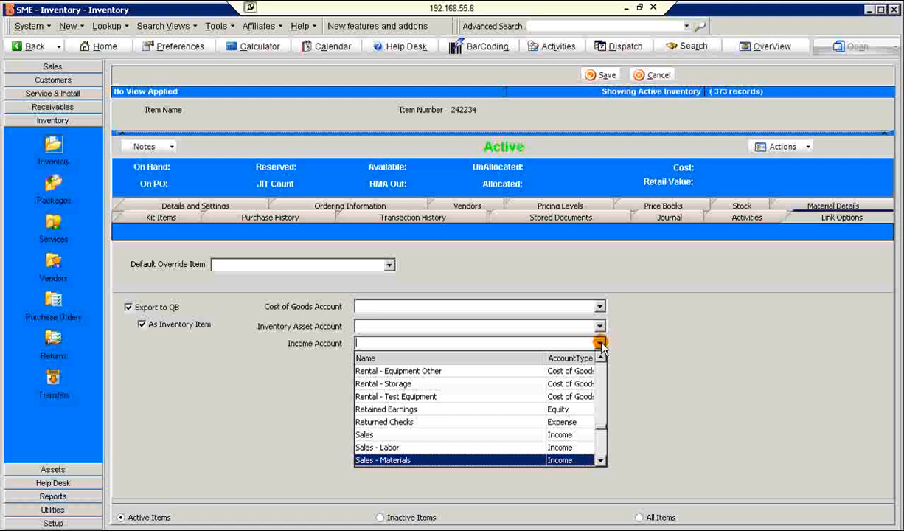
click(544, 459)
click(600, 307)
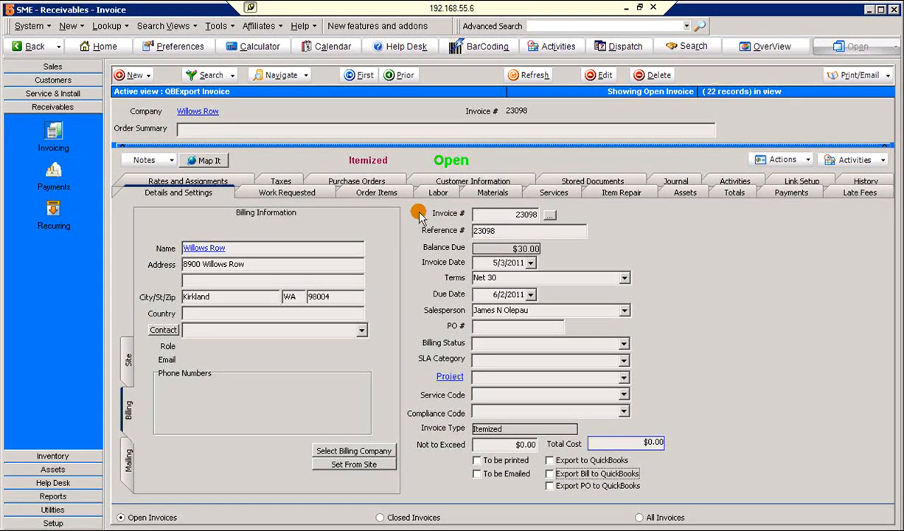
Examine the order items of the $30.00 Willows Row invoice and the item code on its exported QuickBooks invoice
click(396, 193)
click(408, 256)
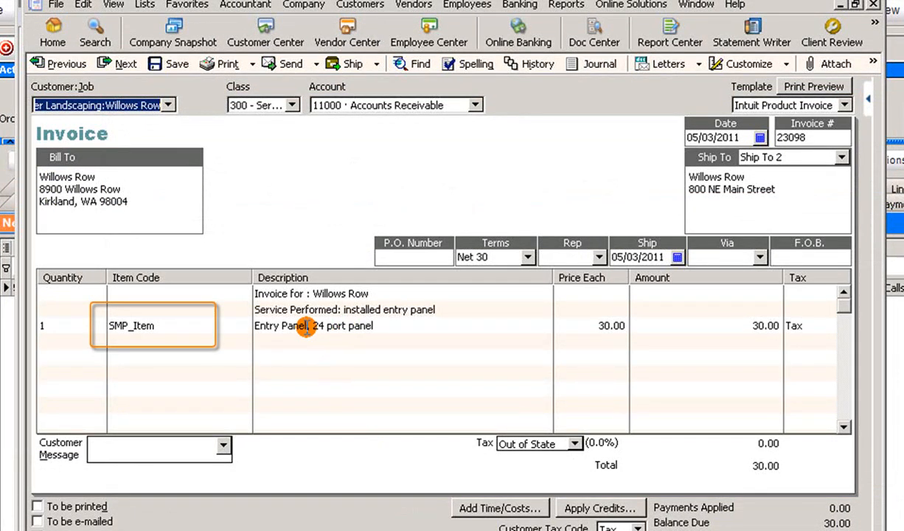
click(171, 328)
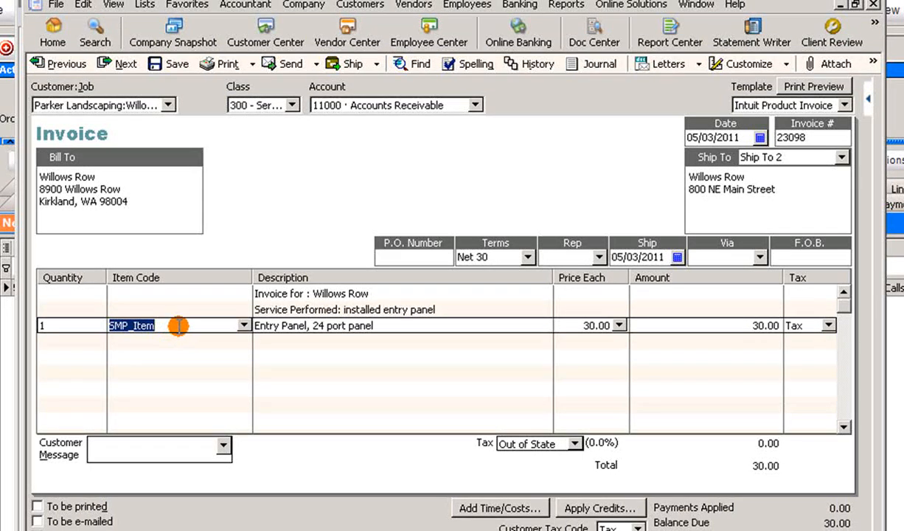
Open SMP_Item from the QuickBooks item list and check its income account
click(145, 5)
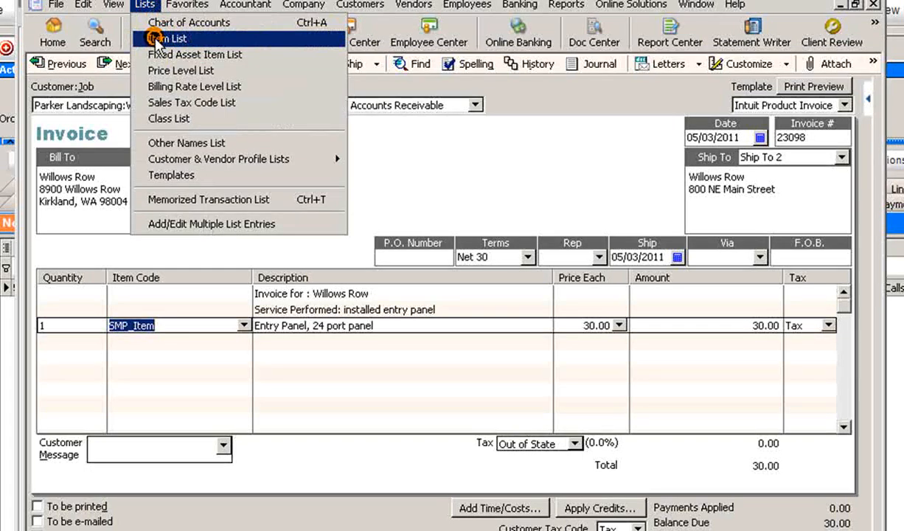
click(157, 39)
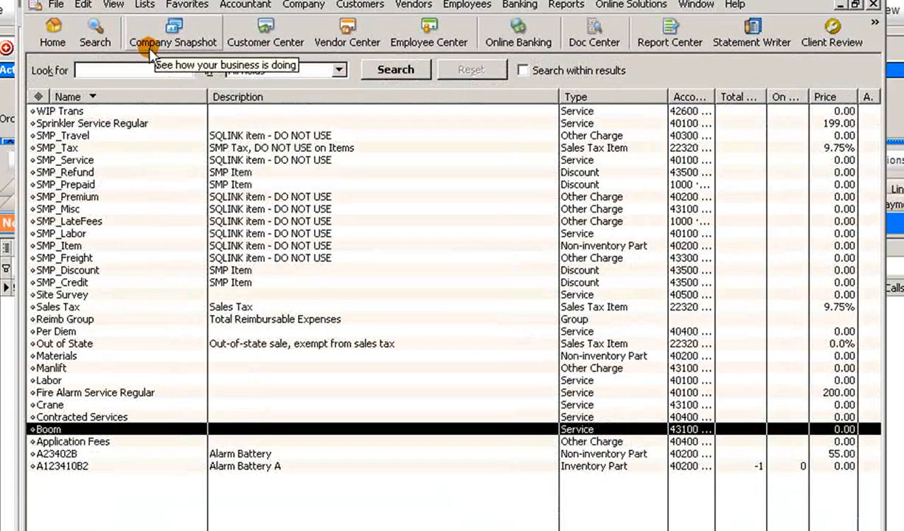
double_click(74, 246)
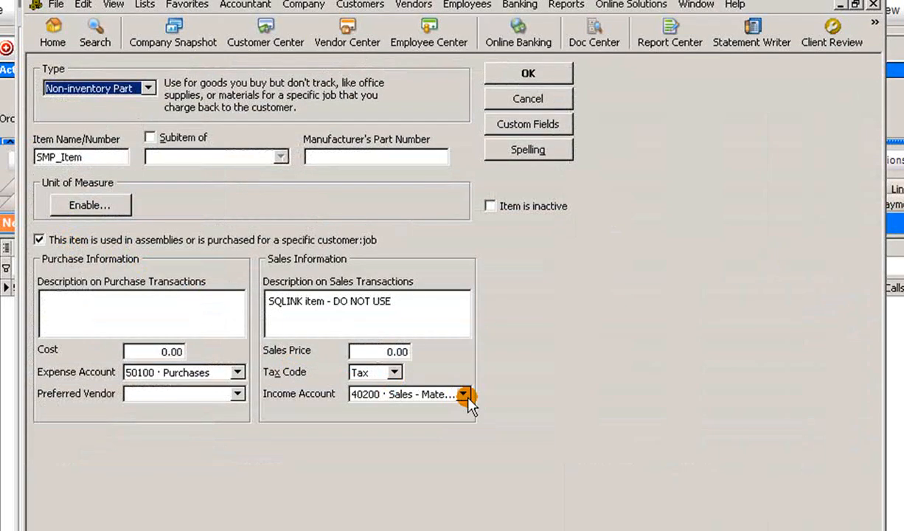
click(463, 394)
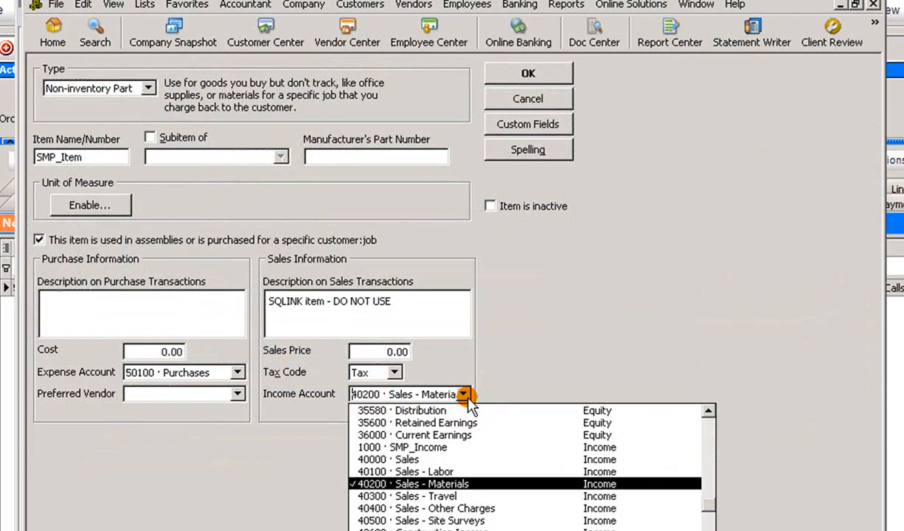
click(465, 396)
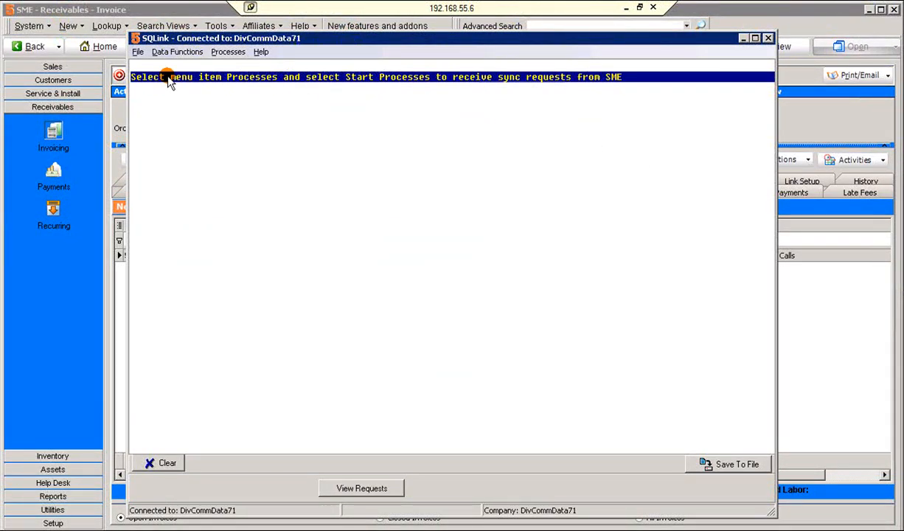
Switch to SQLink and examine the summarized and default line items in the invoice and proposal options
click(138, 52)
click(161, 80)
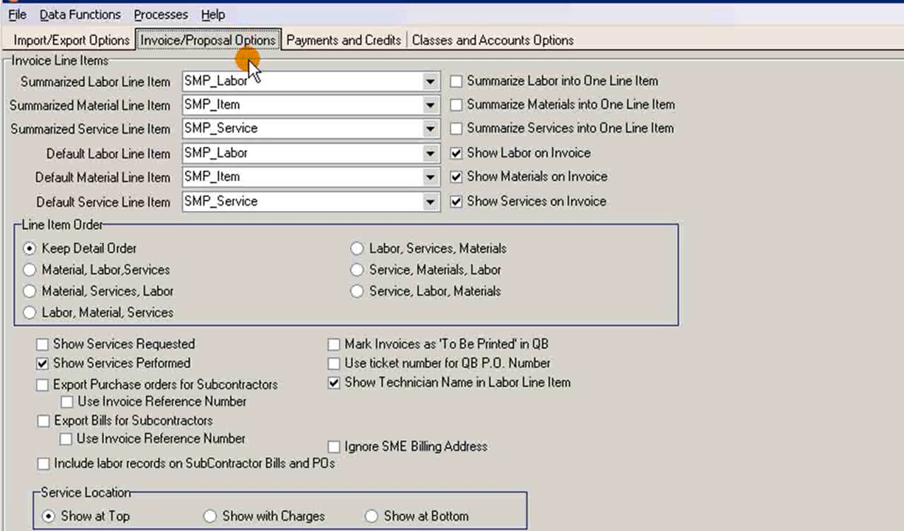
drag(248, 104, 144, 106)
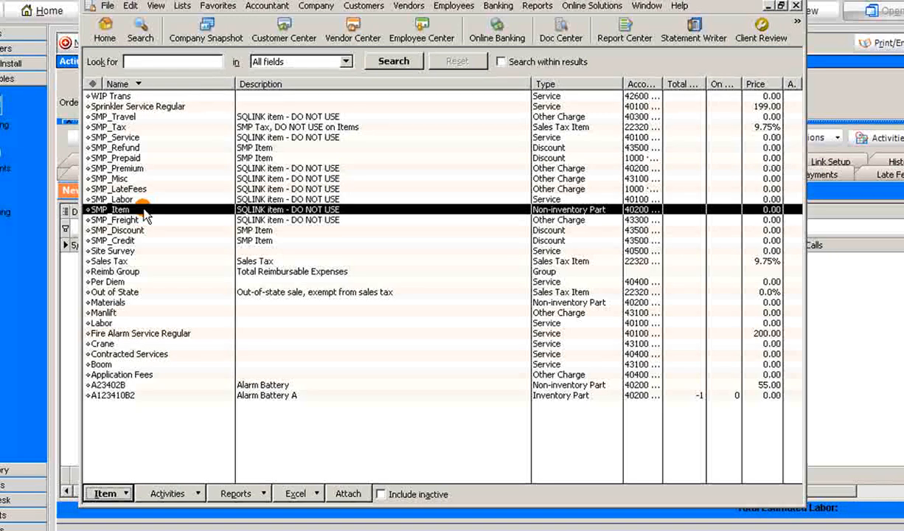
Start a new Inventory Part in the QuickBooks item list and name it SMP_Item_2
click(127, 494)
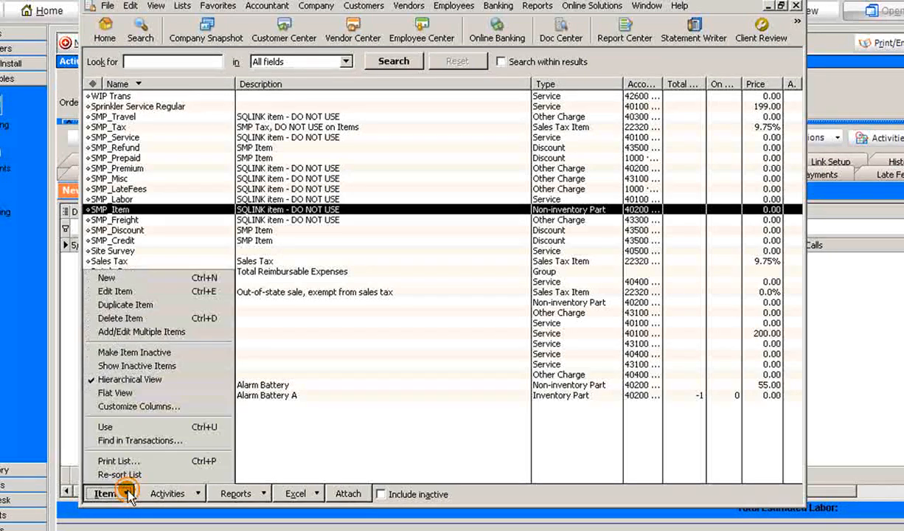
click(137, 279)
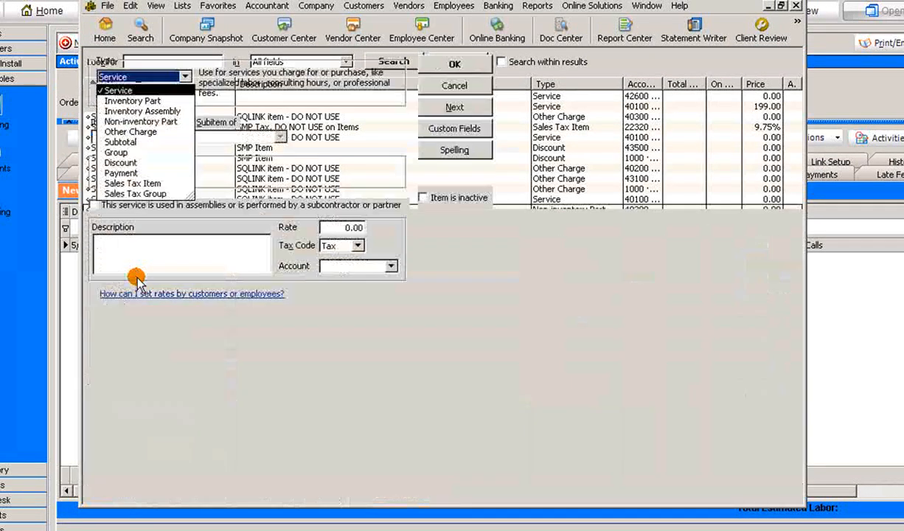
click(143, 102)
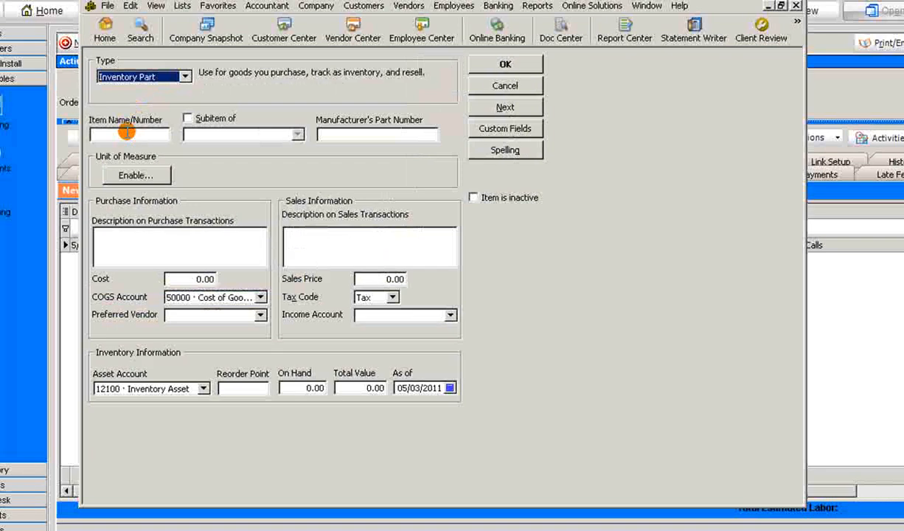
click(127, 132)
text(SMP_Item_2)
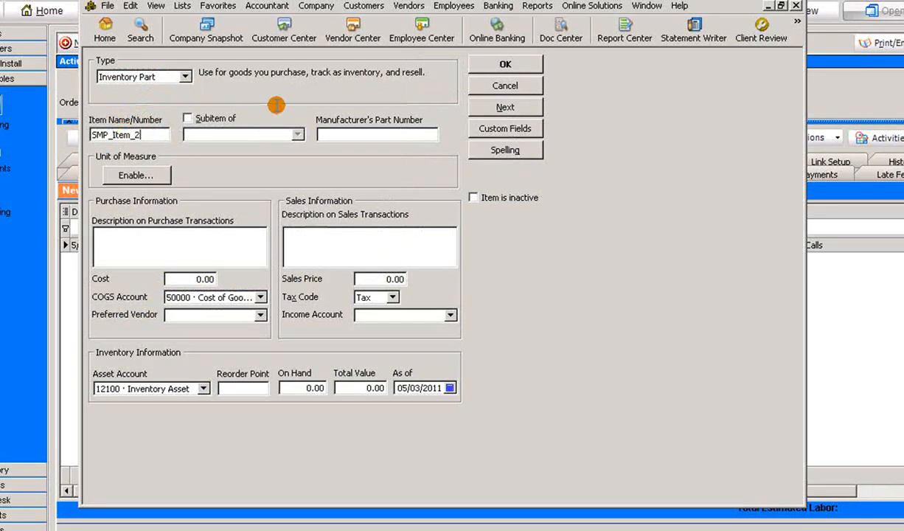
Set SMP_Item_2's income account to 40000 Sales and its sales description to DO NOT USE, and save the item
click(449, 315)
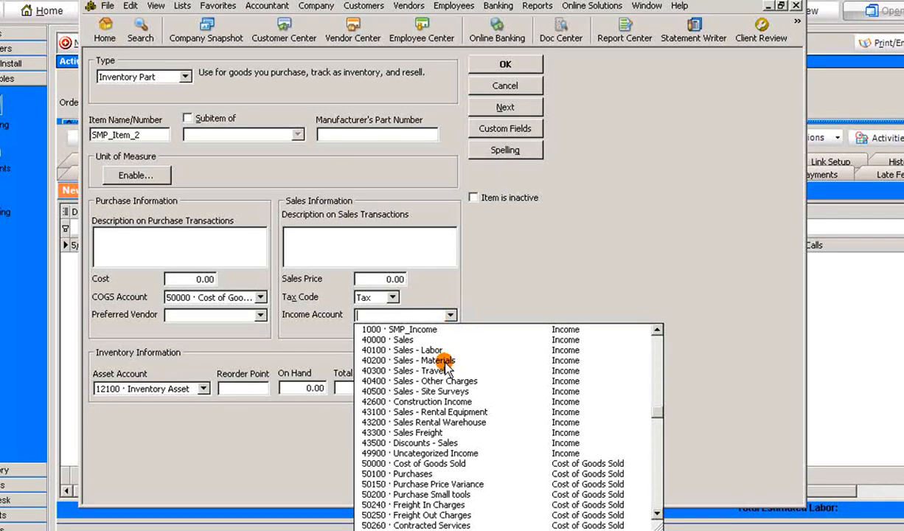
click(421, 340)
click(377, 235)
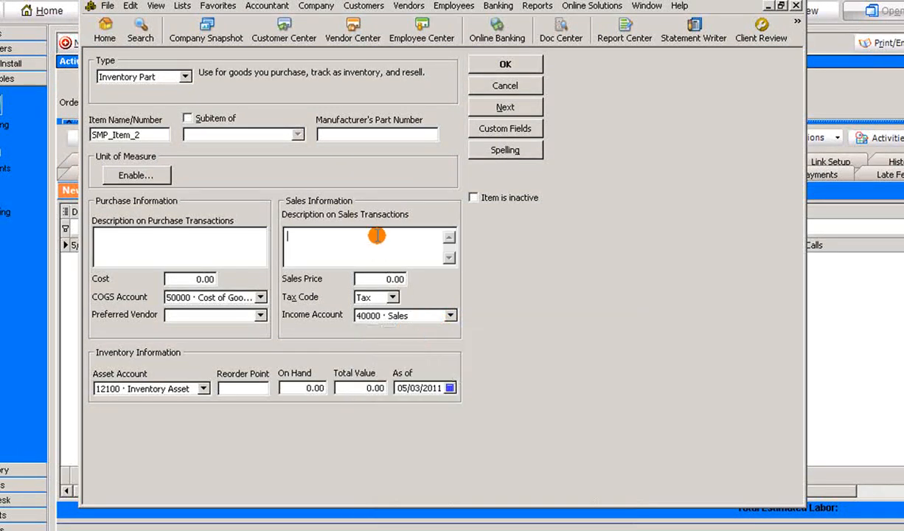
text(NOT U)
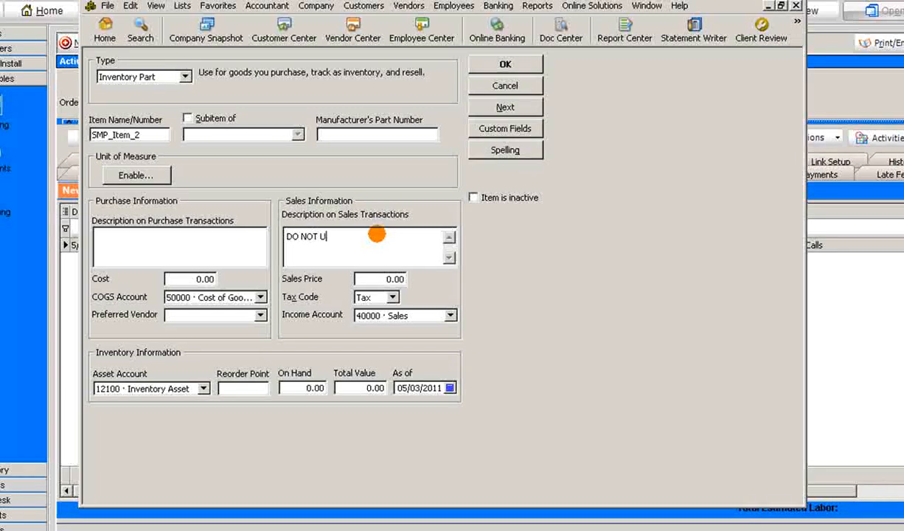
text(SE)
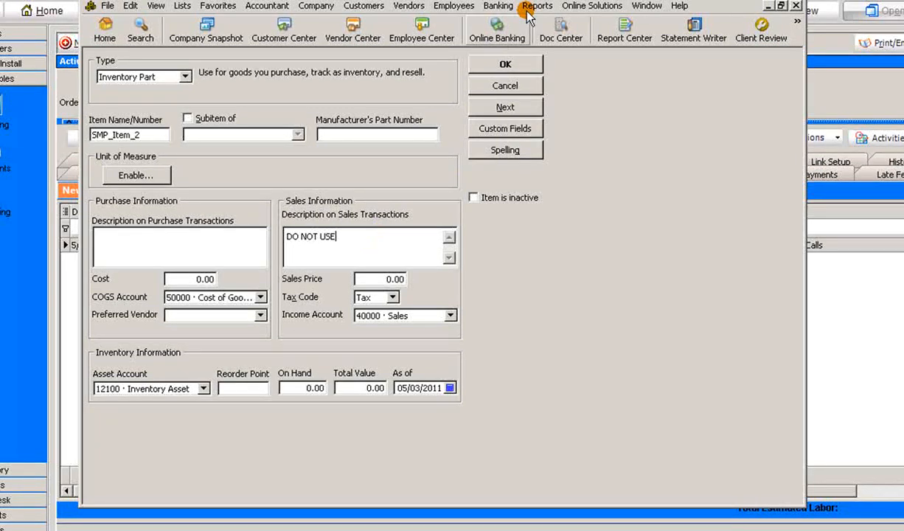
click(509, 63)
Create another Inventory Part named SMP_Item_3 with 49900 Uncategorized Income as its income account
click(109, 493)
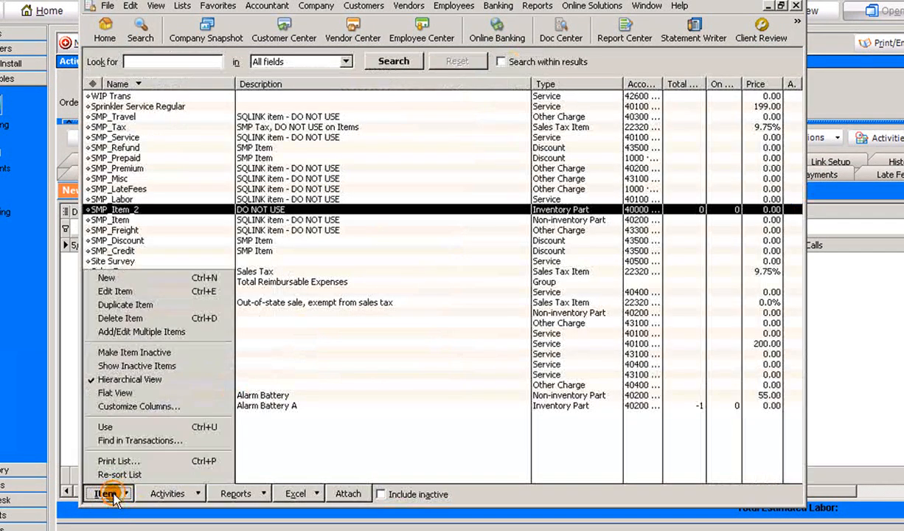
click(107, 278)
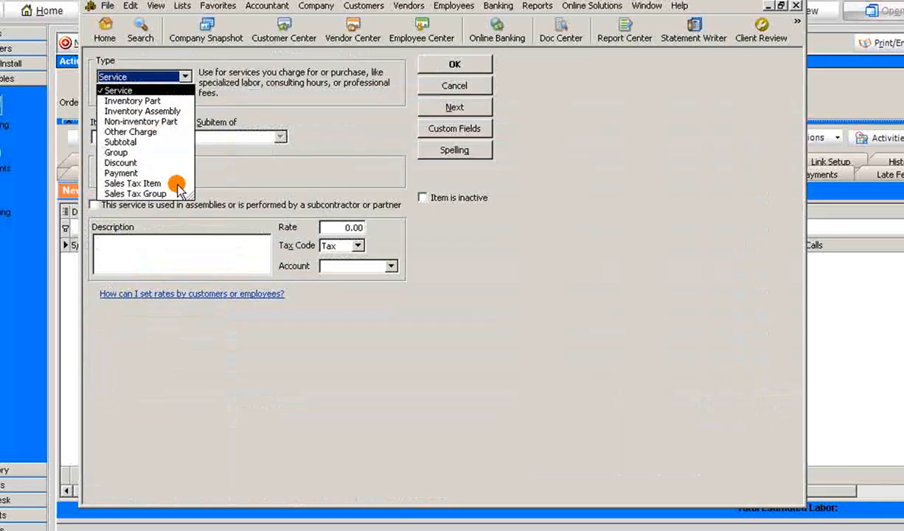
click(144, 100)
click(151, 131)
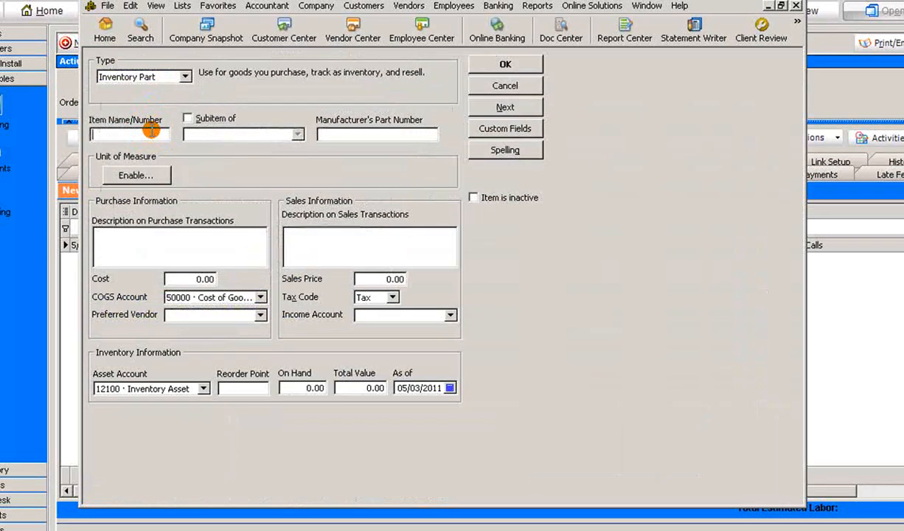
text(SM)
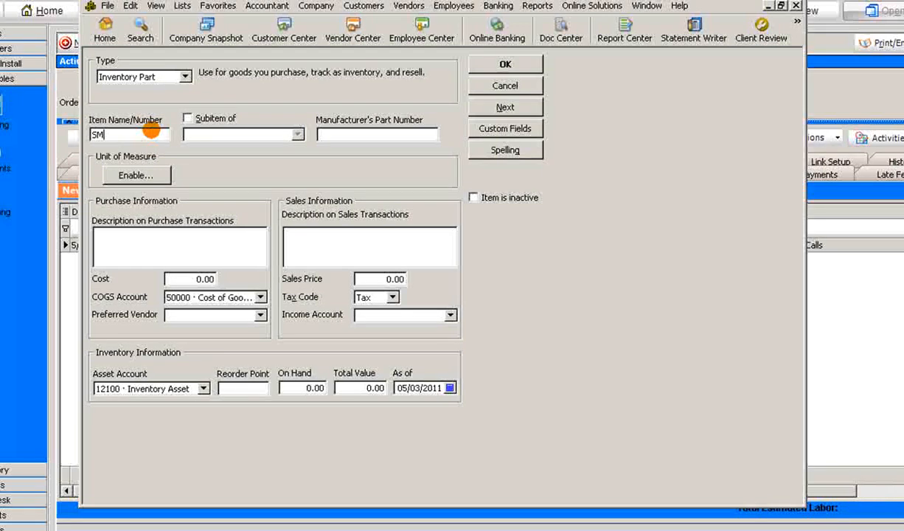
text(P_Item_3)
click(450, 315)
click(437, 451)
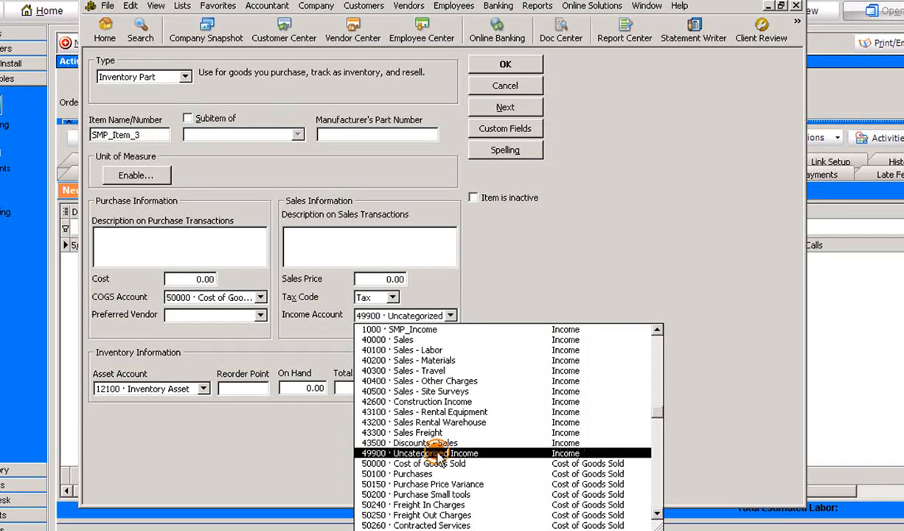
click(347, 256)
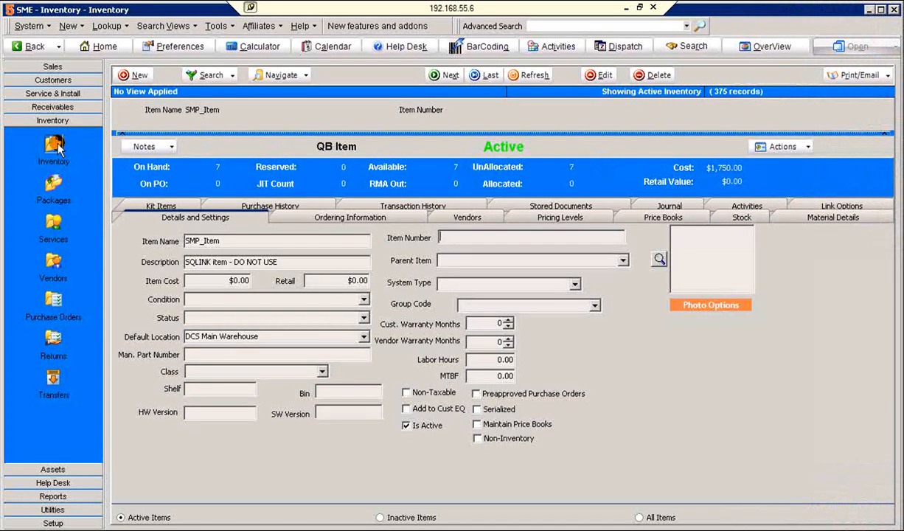
In the SME inventory, open the active Tape item D400-TAPE34, set its default override item to SMP_Item_2, and save it
click(222, 75)
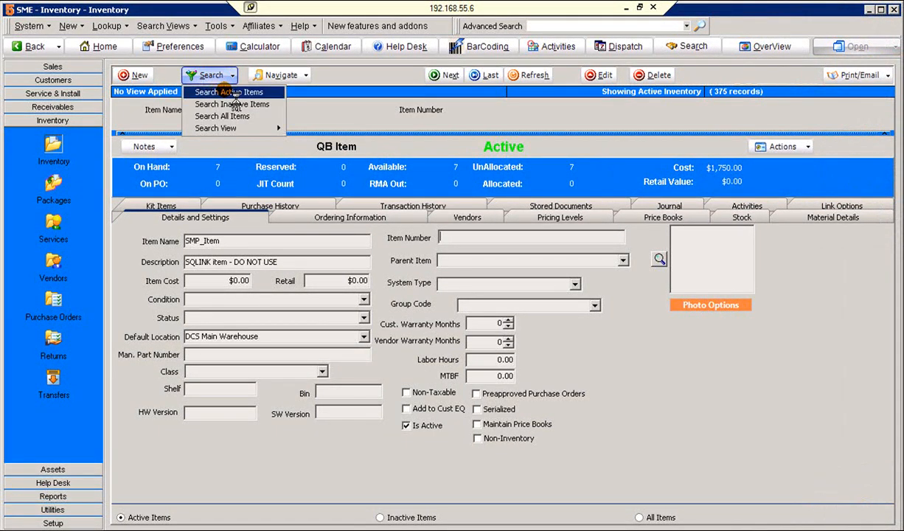
click(225, 92)
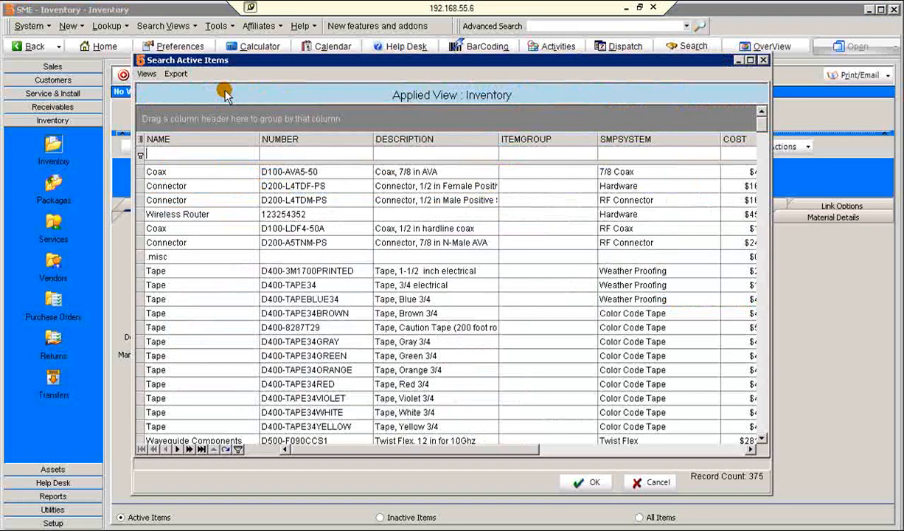
double_click(290, 285)
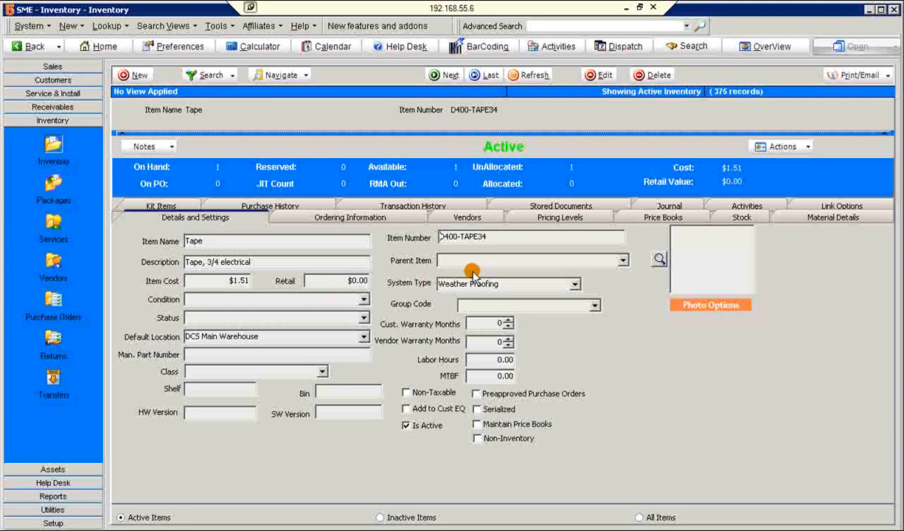
click(817, 207)
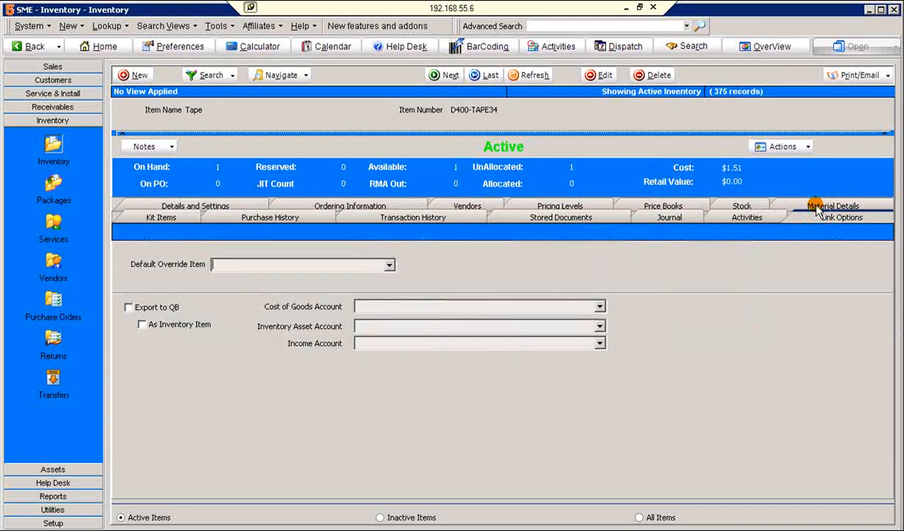
click(388, 264)
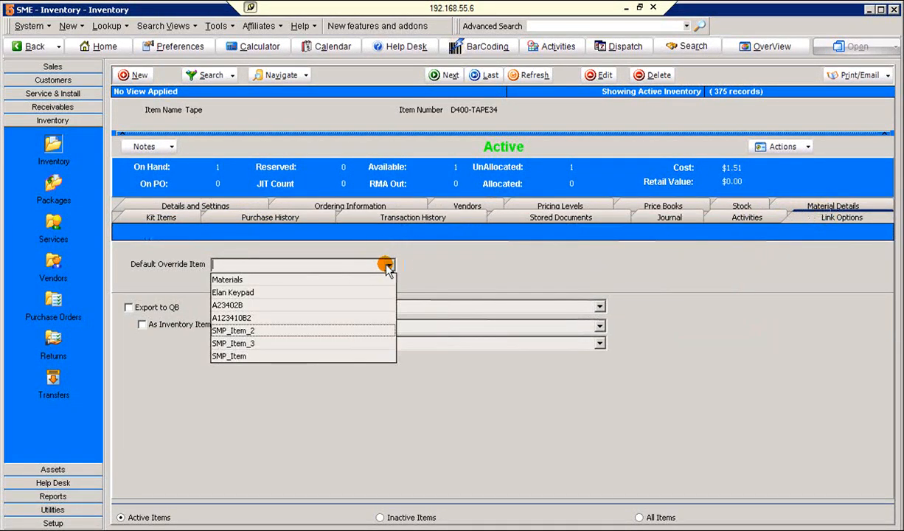
click(275, 331)
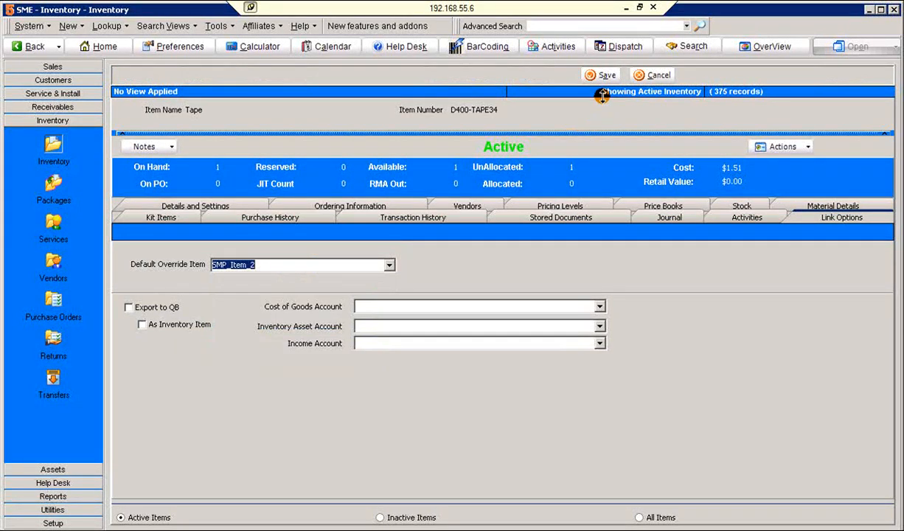
click(603, 76)
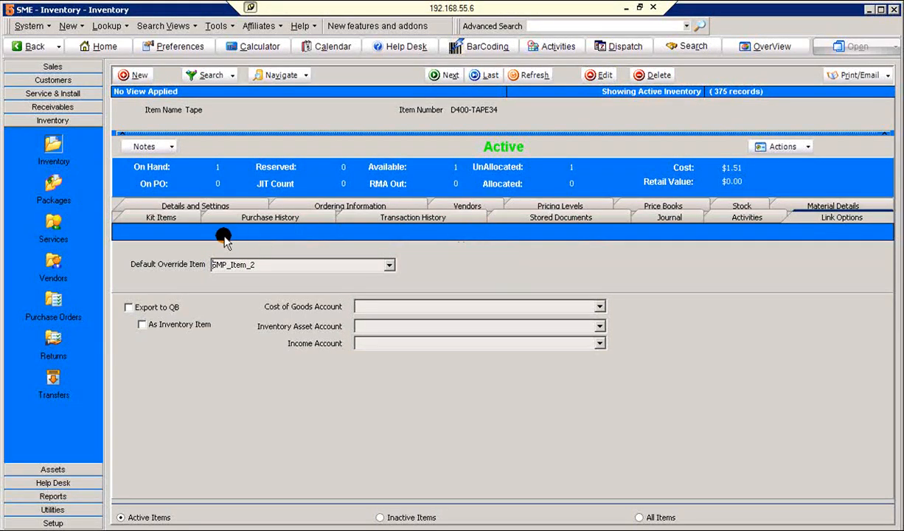
Start a new itemized invoice in Receivables for the customer Willows Row
click(72, 107)
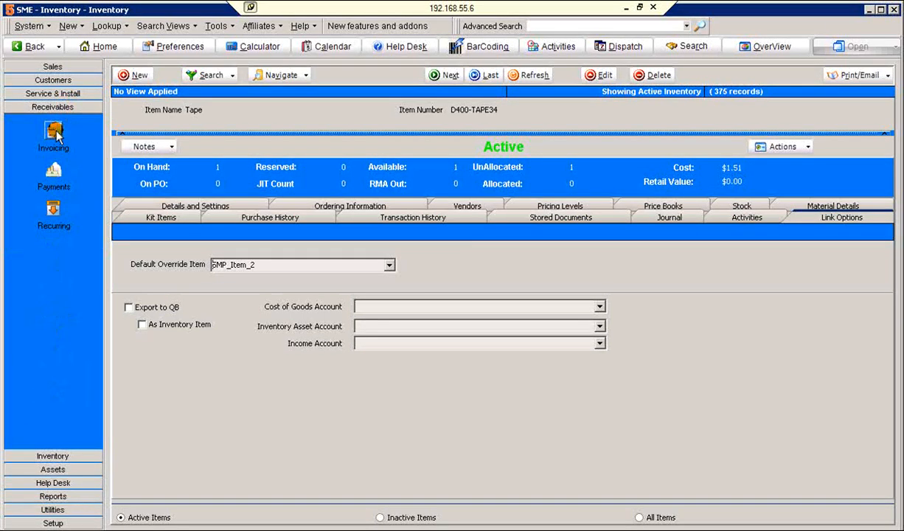
click(58, 133)
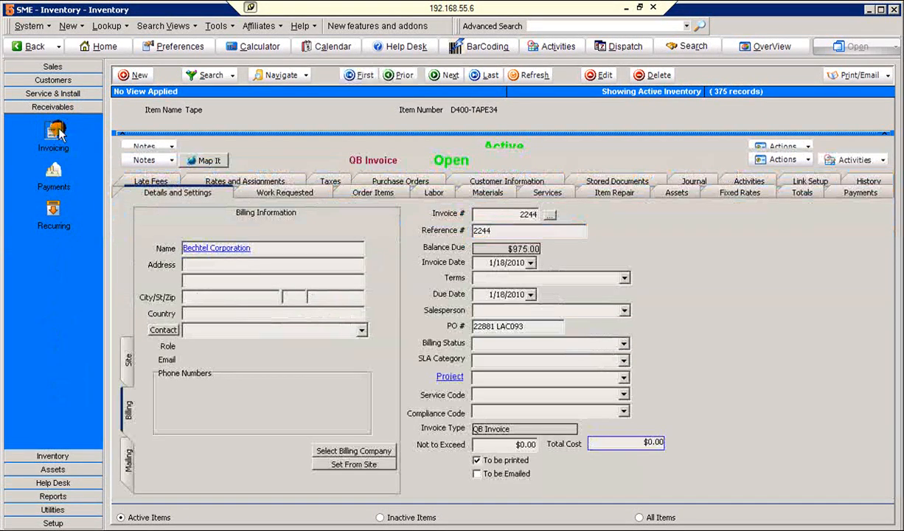
click(147, 77)
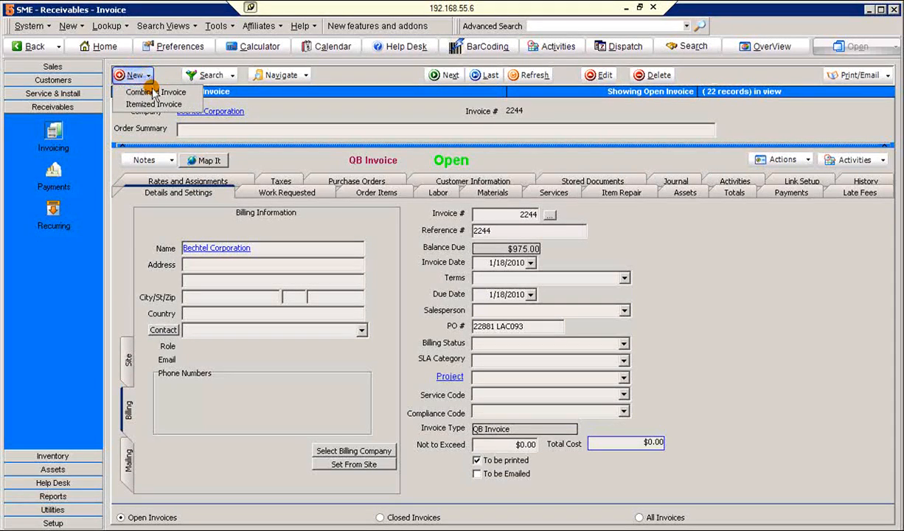
click(154, 104)
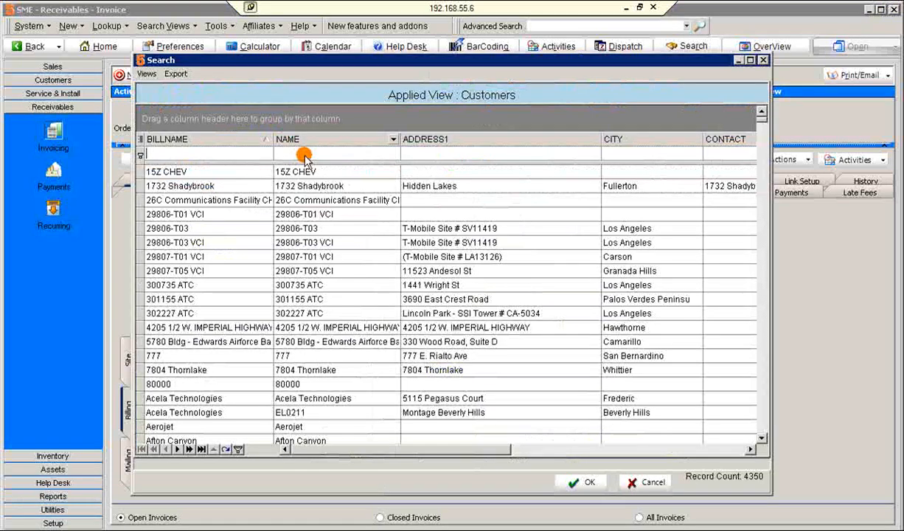
click(302, 154)
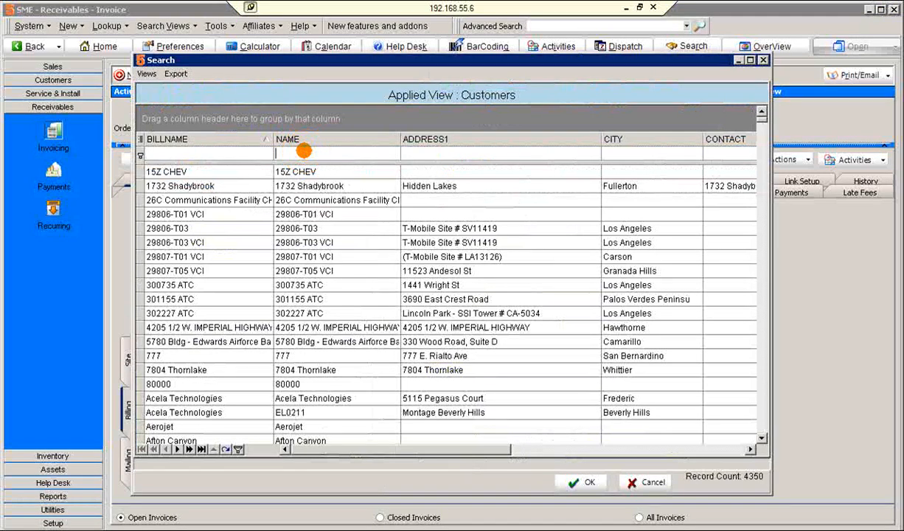
text(wil)
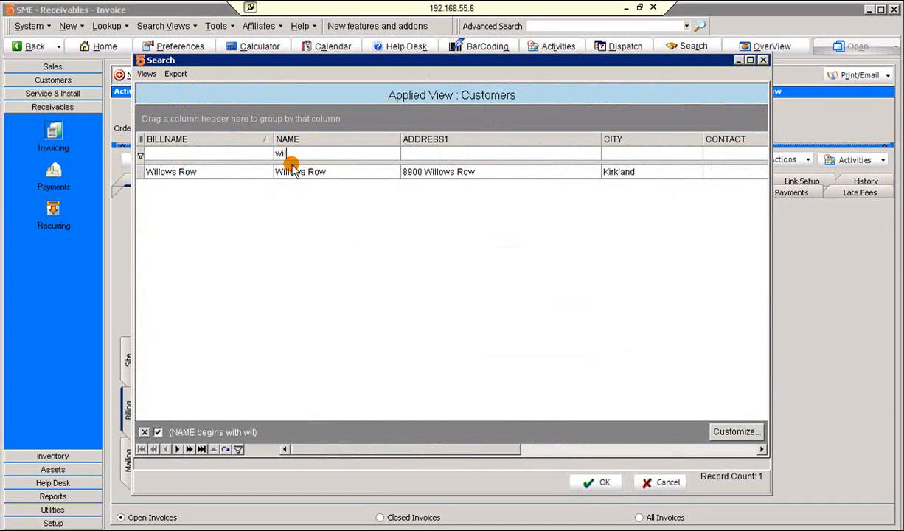
click(301, 171)
double_click(301, 172)
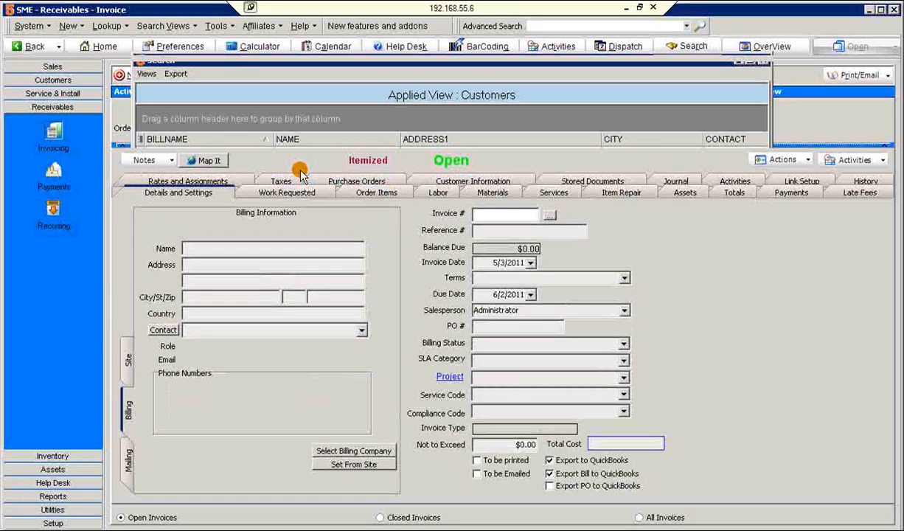
Add the Tape material D400-TAPE34 to the invoice's order items at a price of 20, and save the invoice
click(380, 194)
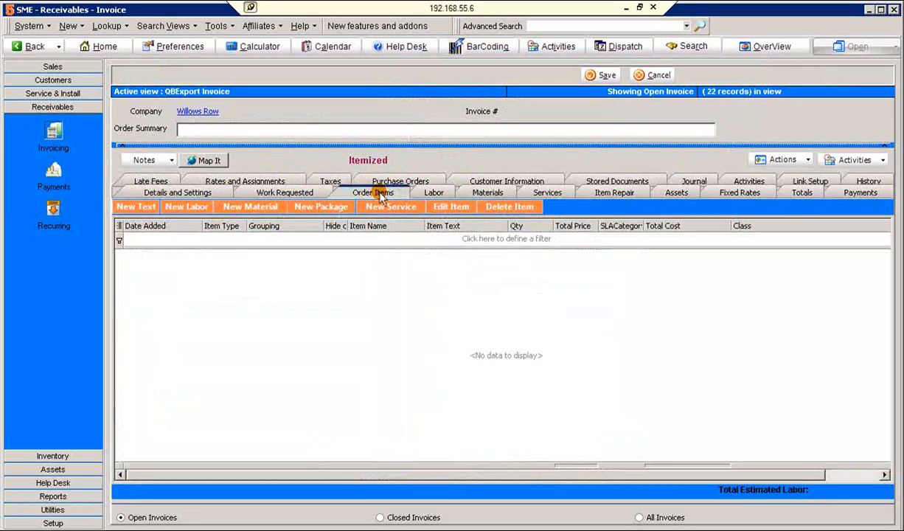
click(254, 209)
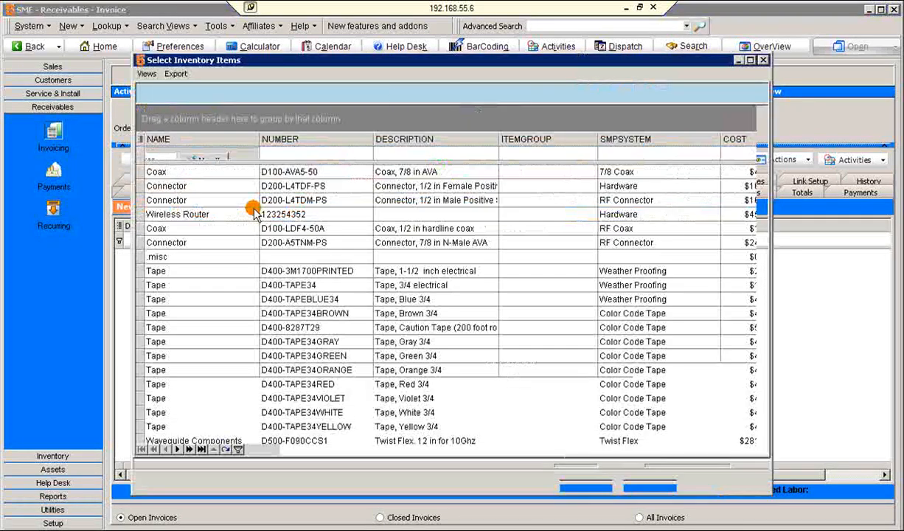
text(tape)
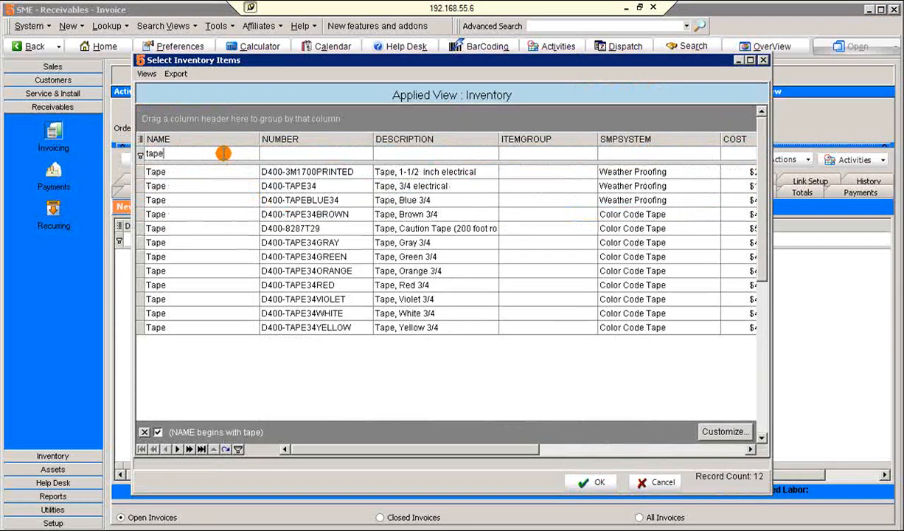
double_click(272, 188)
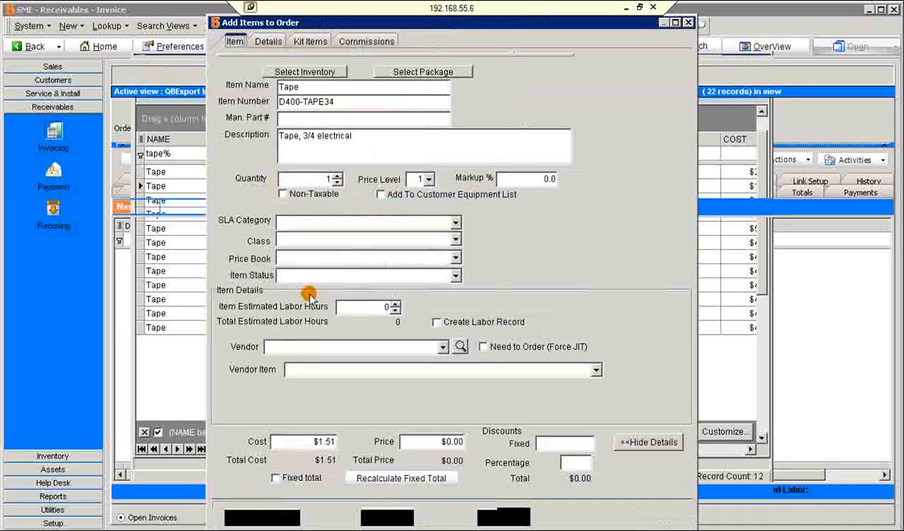
click(457, 442)
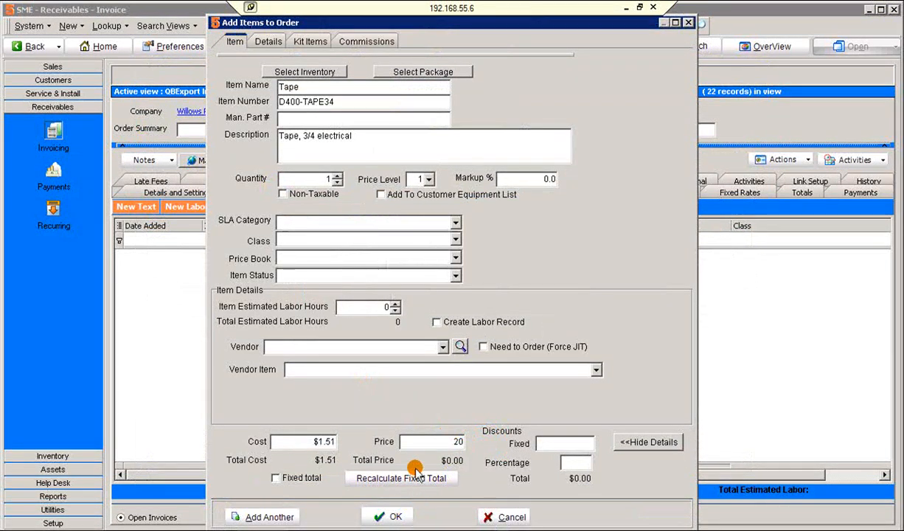
key(Return)
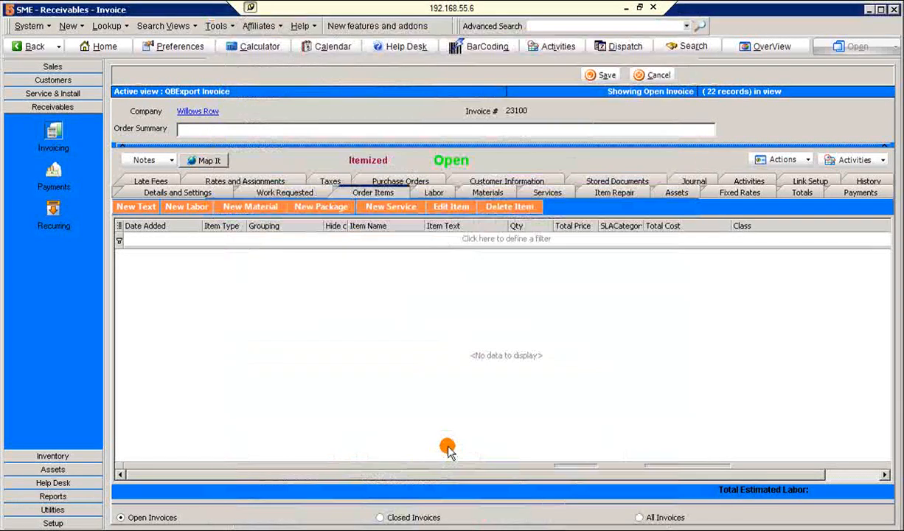
click(605, 75)
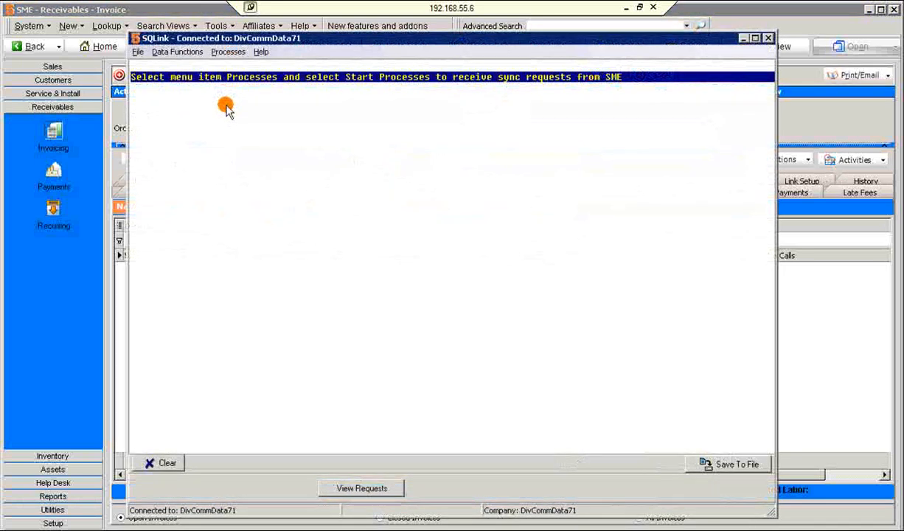
Switch to SQLink and export the new invoices to QuickBooks
click(177, 52)
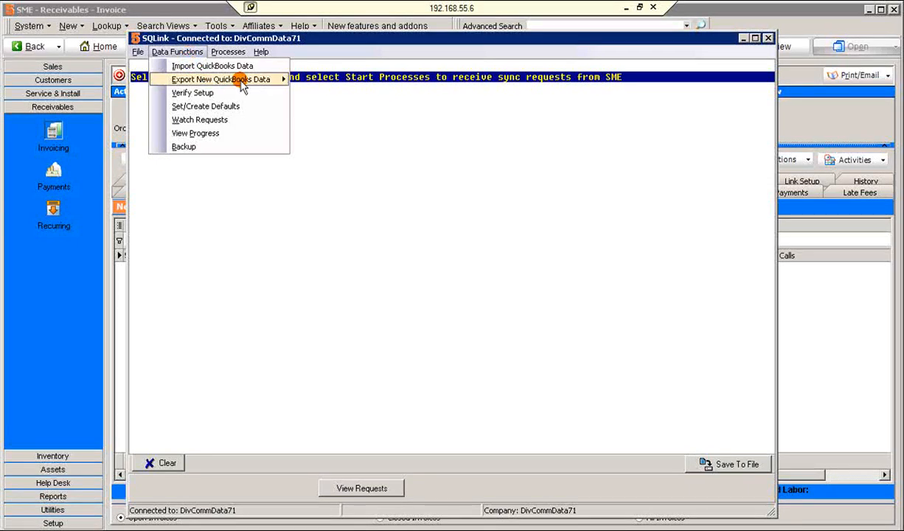
mouse_move(276, 80)
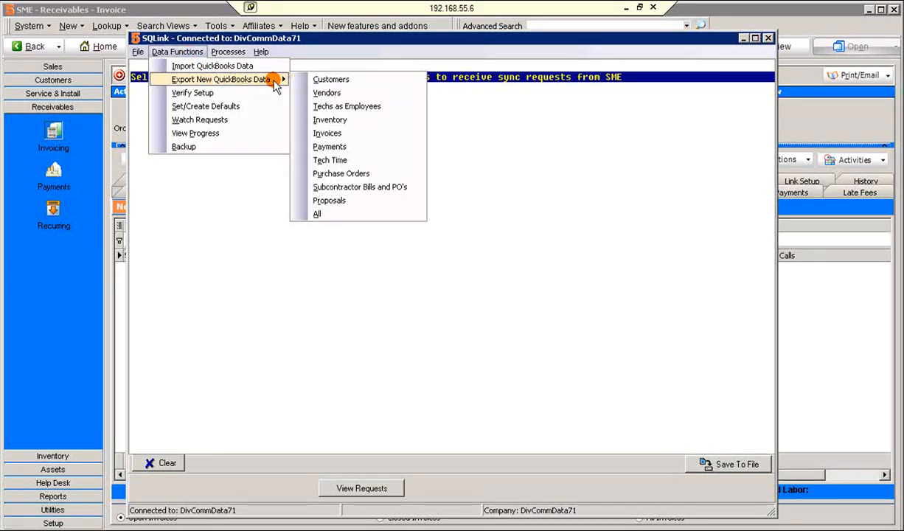
click(368, 136)
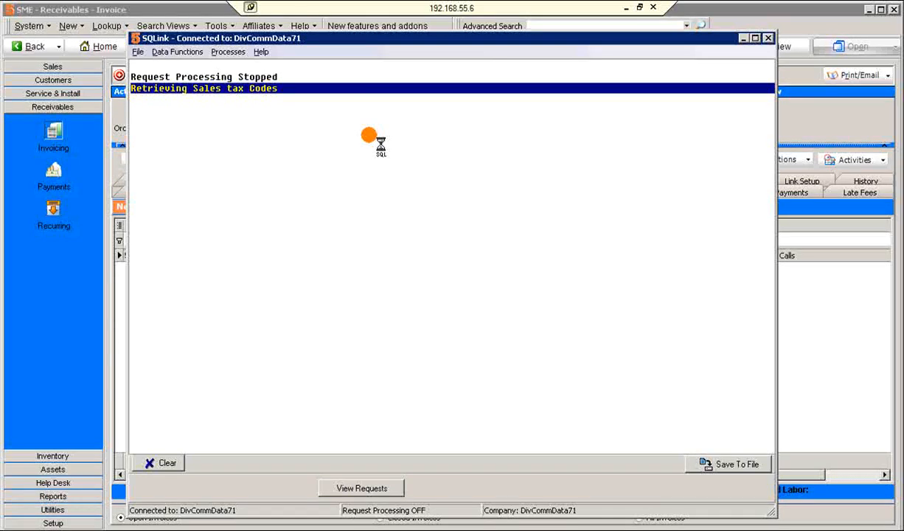